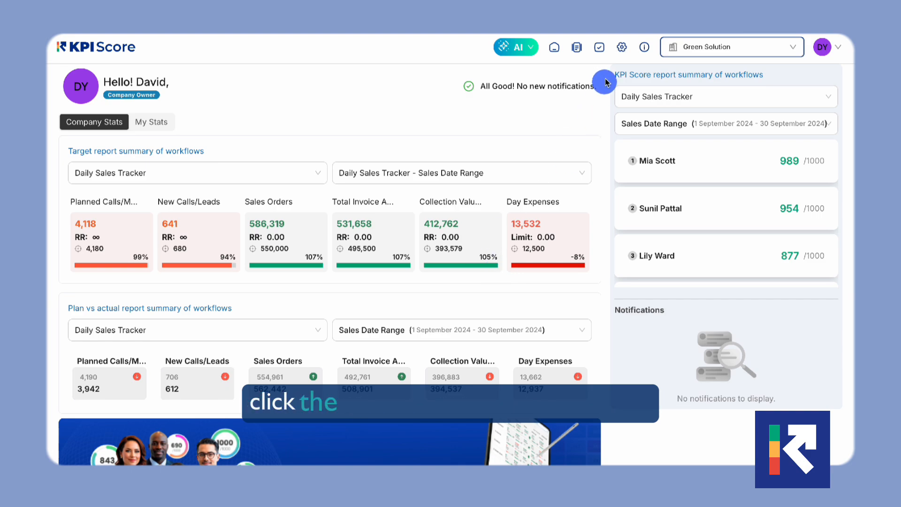
Step: Start the Quick Setup Wizard from the settings and add the company owner as CEO or Director from the existing users
left_click(622, 48)
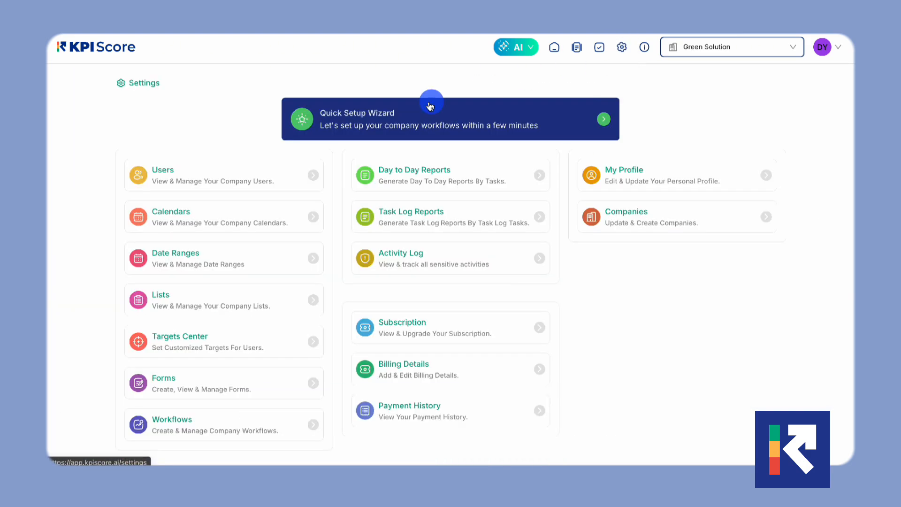
left_click(598, 121)
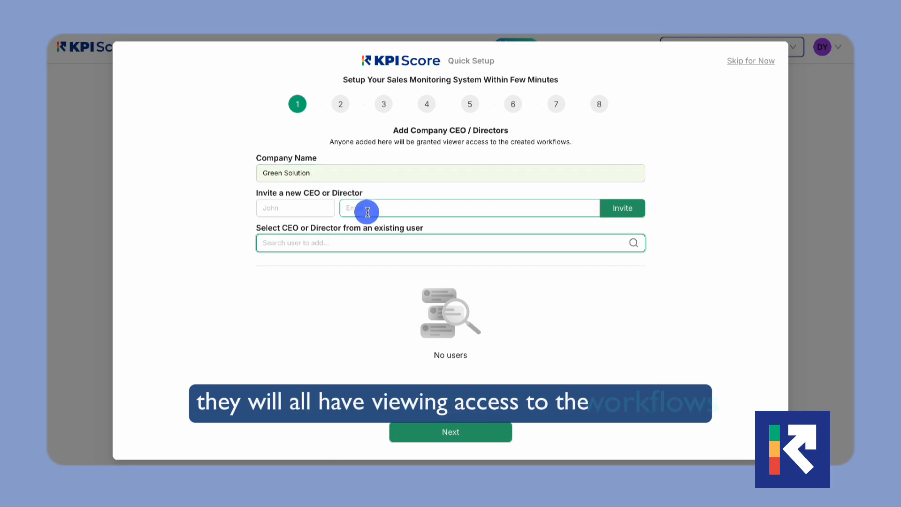
left_click(379, 241)
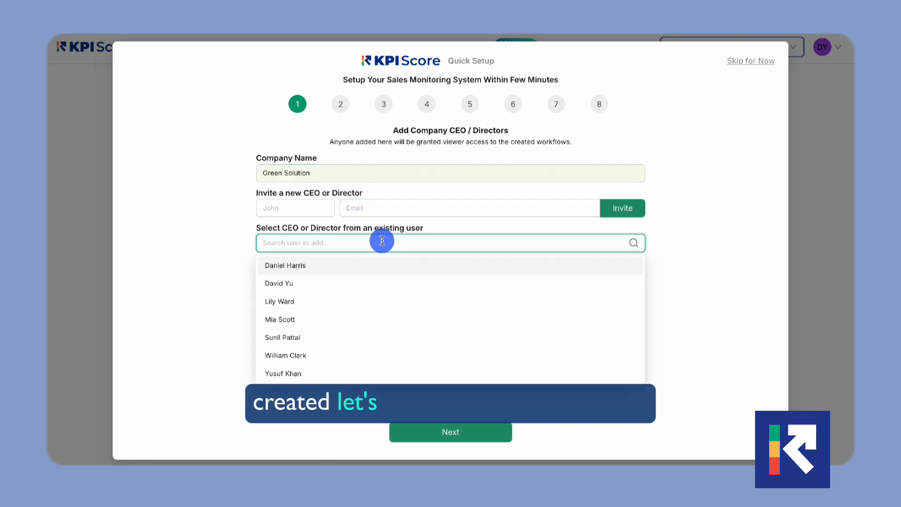
left_click(382, 282)
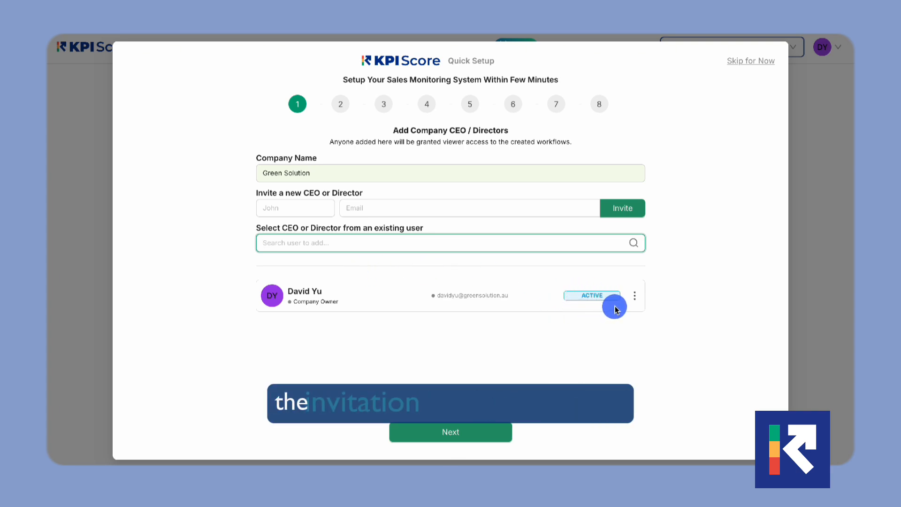
left_click(468, 435)
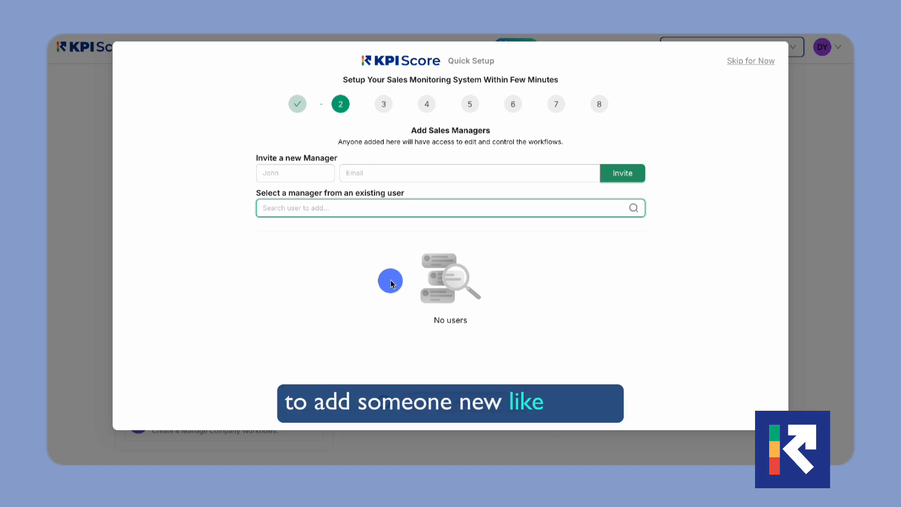
Step: Invite a new sales manager by first name and e-mail, and skip adding a finance manager
left_click(295, 173)
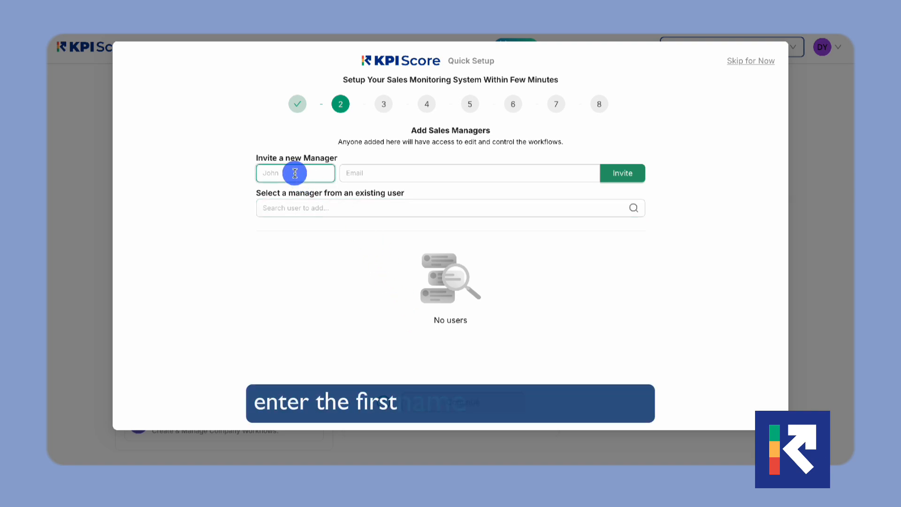
type("Dani")
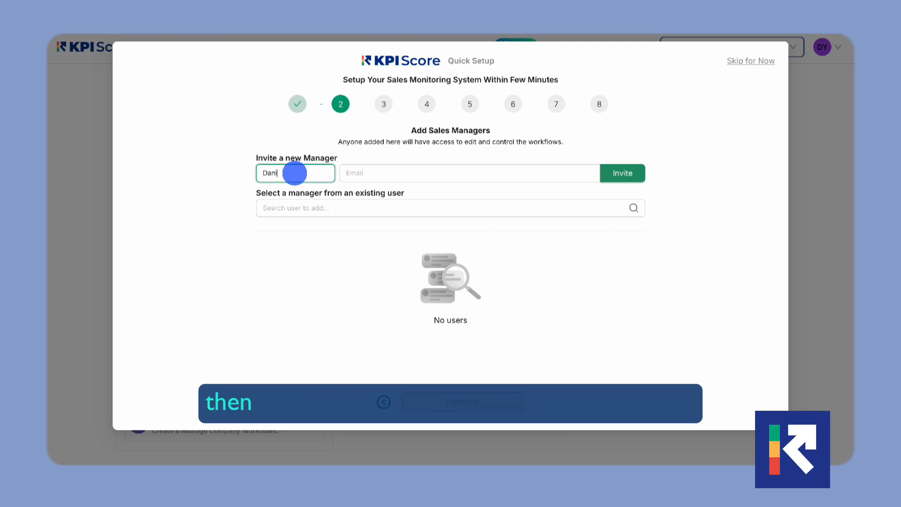
type("el")
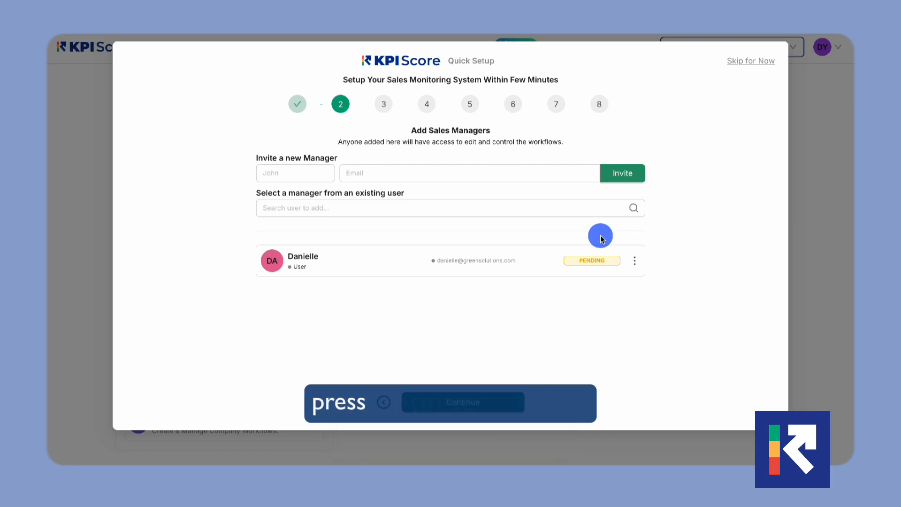
left_click(463, 406)
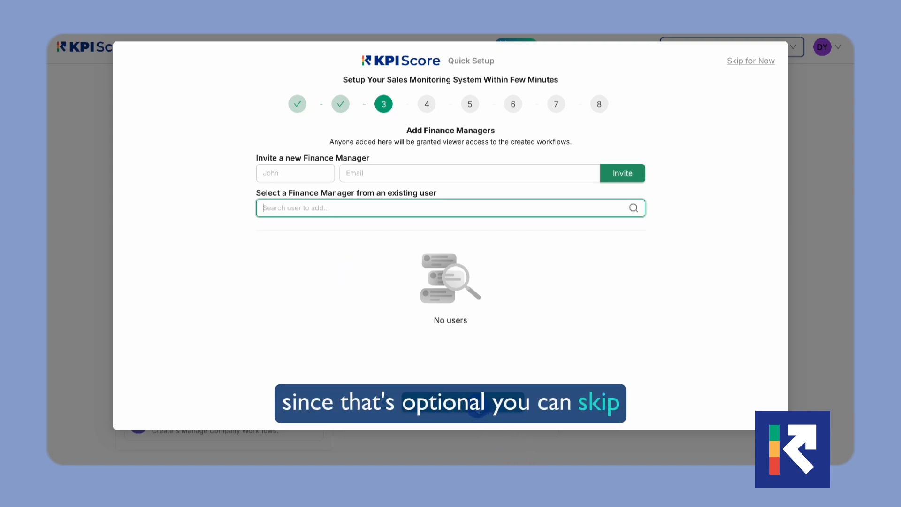
left_click(476, 405)
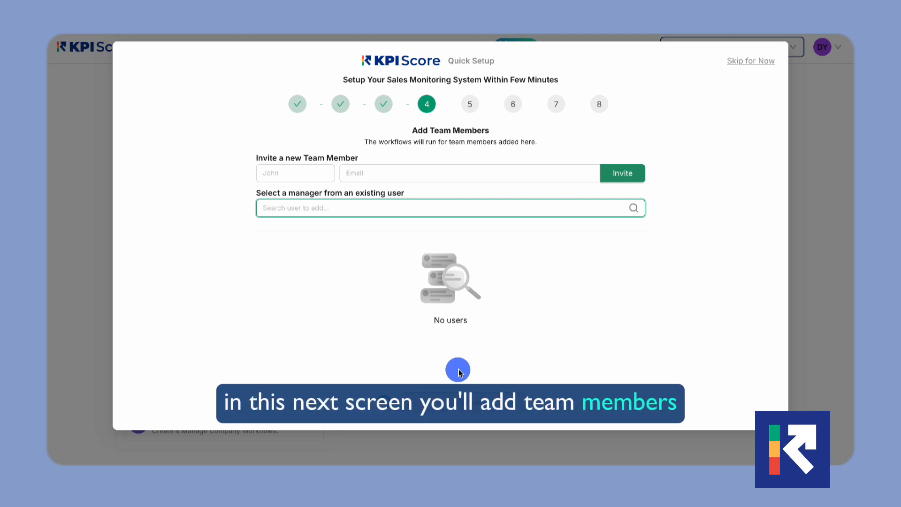
Step: Add five existing users as team members, leaving out the admin and the company owner, and continue to the workflow approvers
left_click(383, 205)
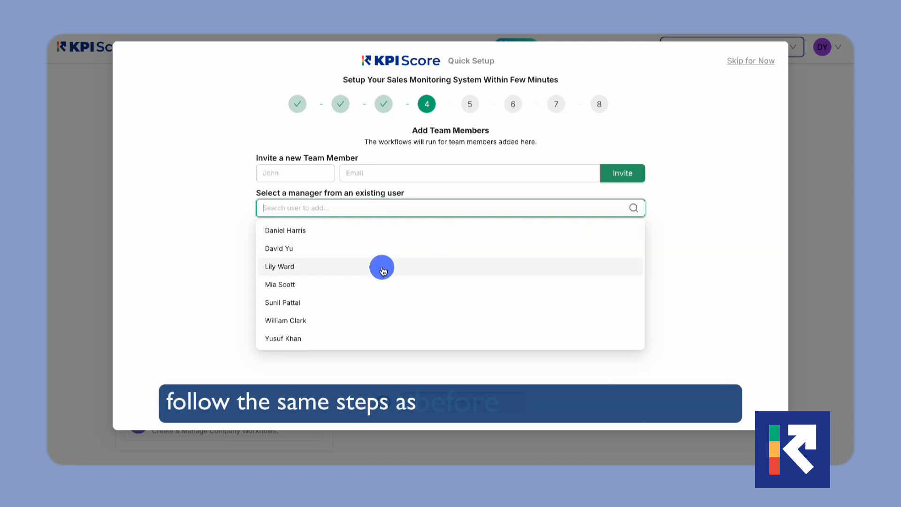
left_click(381, 266)
left_click(371, 213)
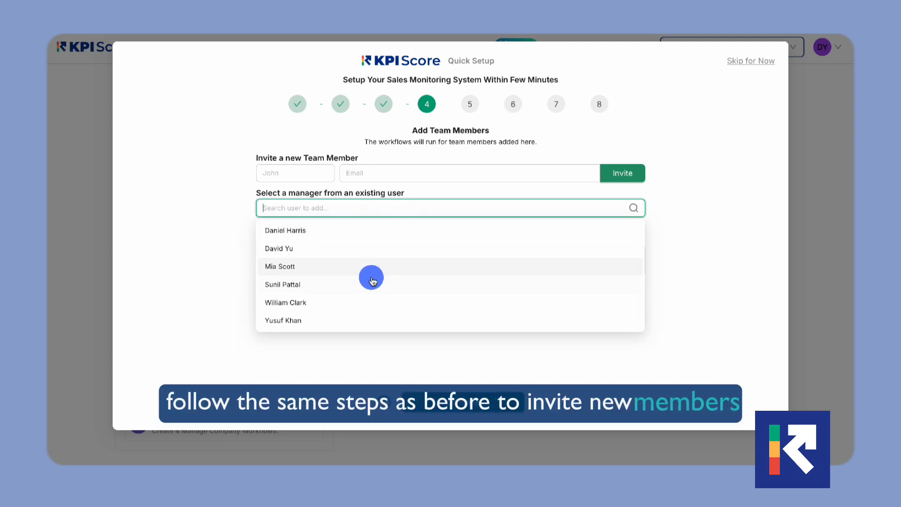
left_click(370, 265)
left_click(367, 206)
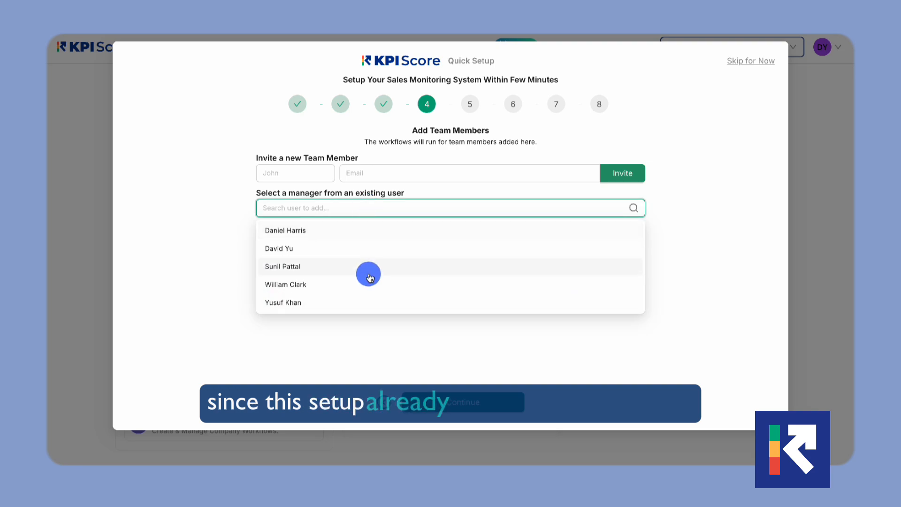
left_click(368, 283)
left_click(370, 210)
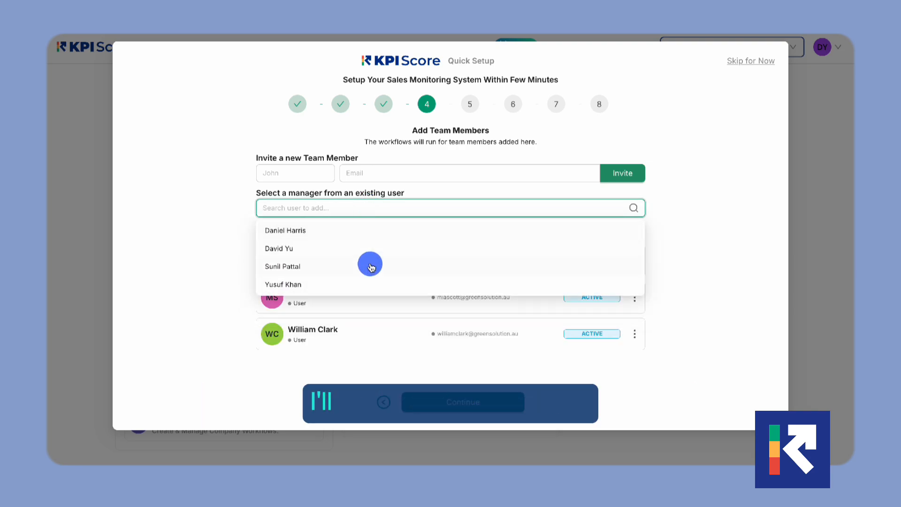
left_click(368, 264)
left_click(368, 206)
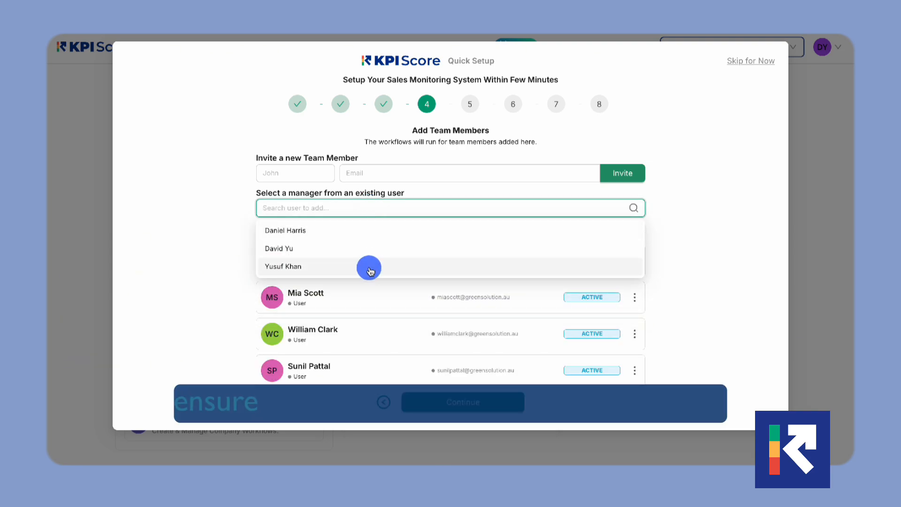
left_click(368, 265)
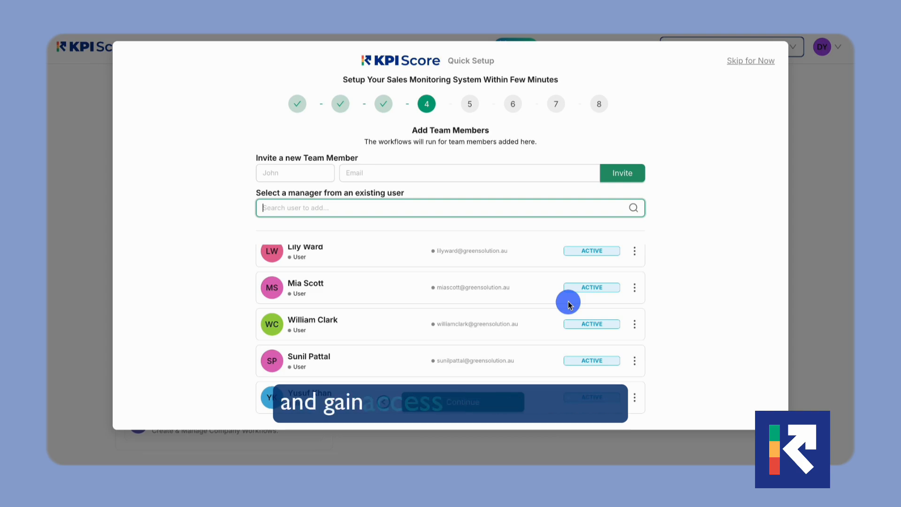
left_click(501, 397)
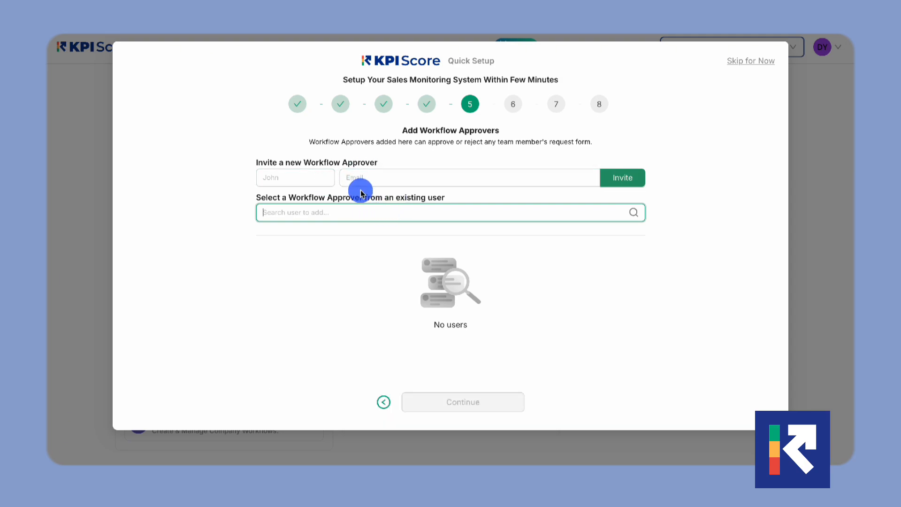
Step: Assign the existing admin user as workflow approver and continue to the workflow forms
left_click(393, 210)
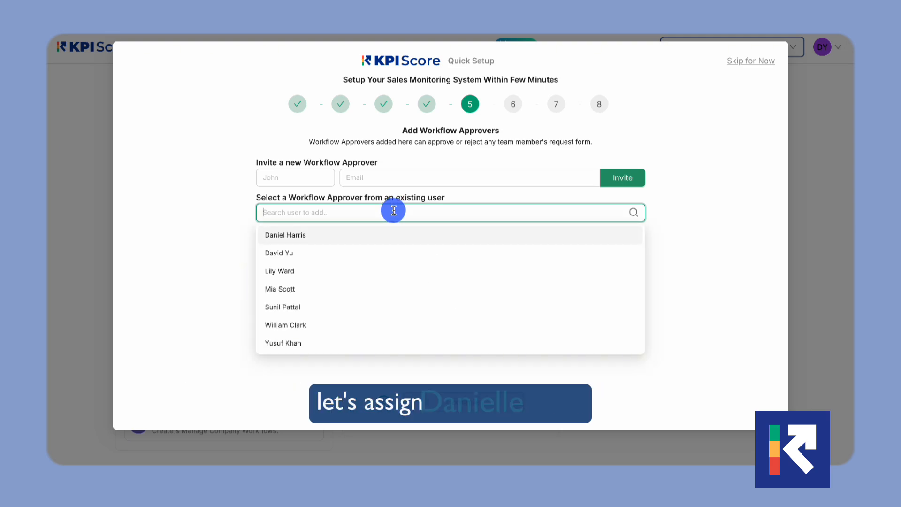
left_click(388, 234)
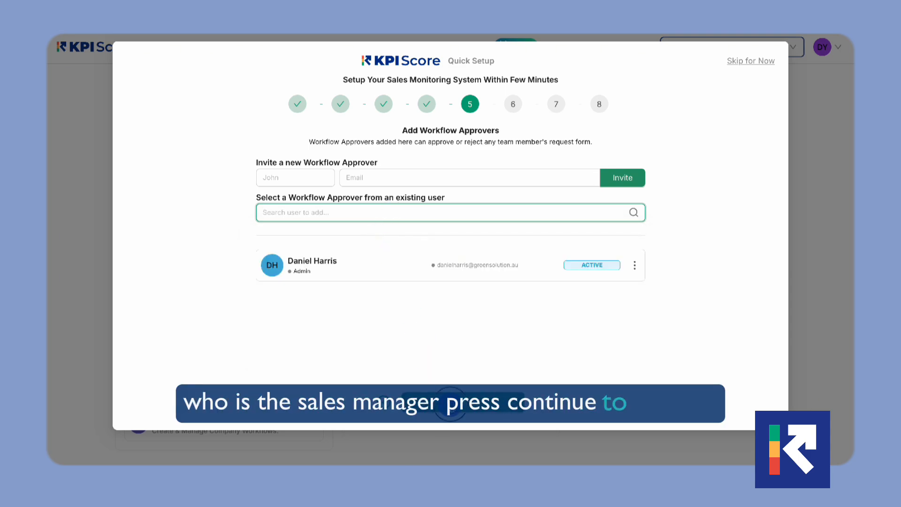
left_click(438, 402)
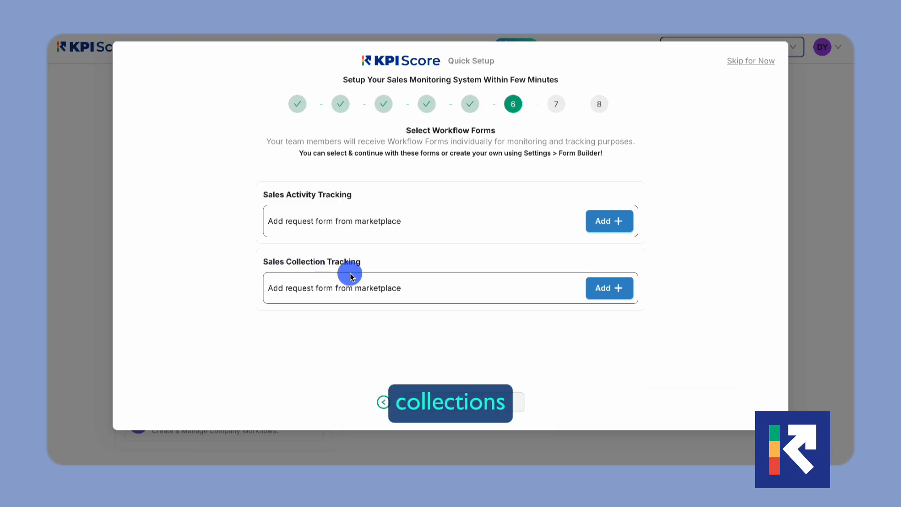
Step: Preview the Daily Field Sales Tracker marketplace form and add it for Sales Activity Tracking
left_click(603, 220)
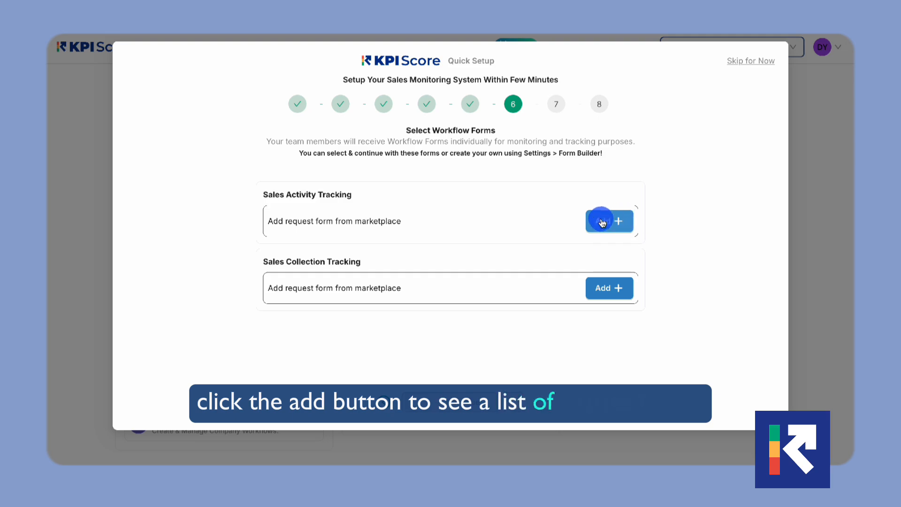
scroll(583, 216, "down", 1)
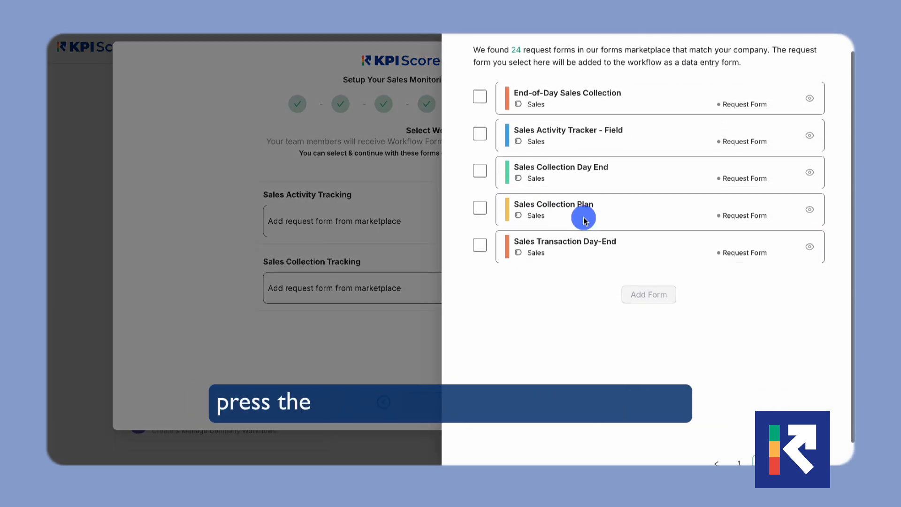
scroll(583, 217, "up", 5)
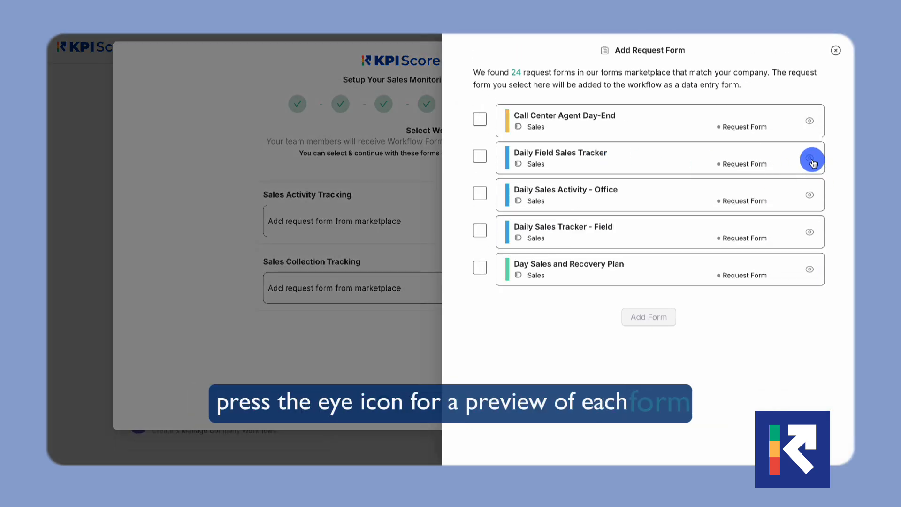
left_click(810, 159)
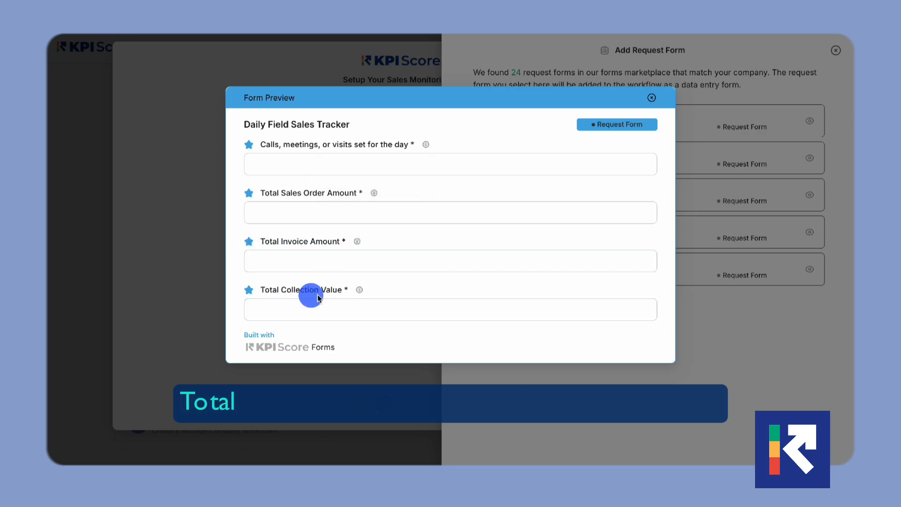
left_click(651, 98)
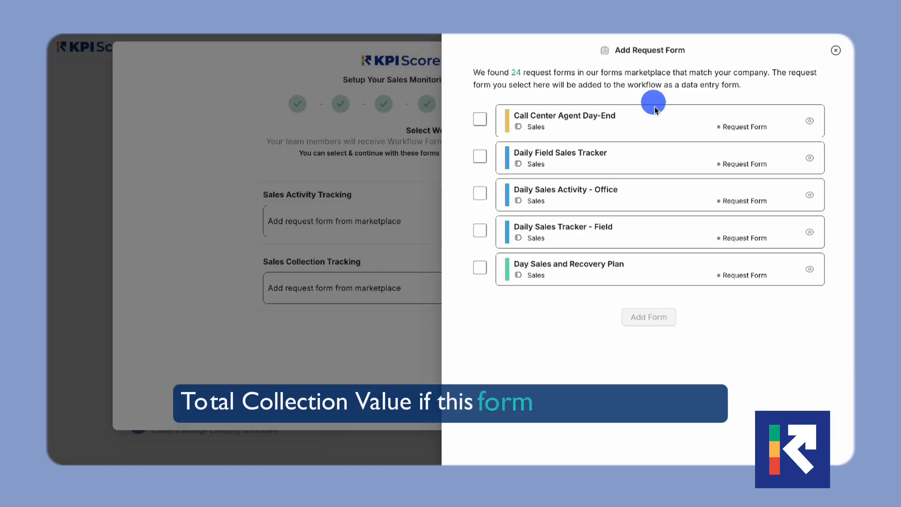
left_click(481, 156)
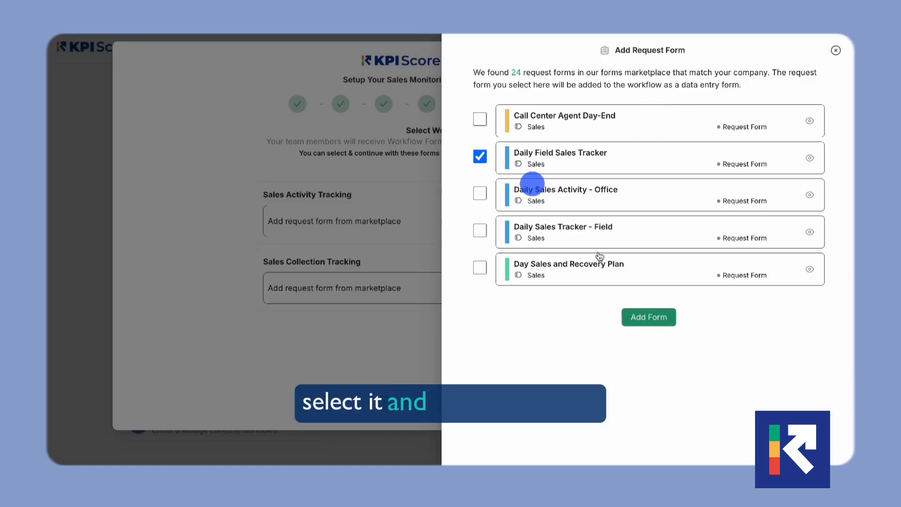
left_click(652, 317)
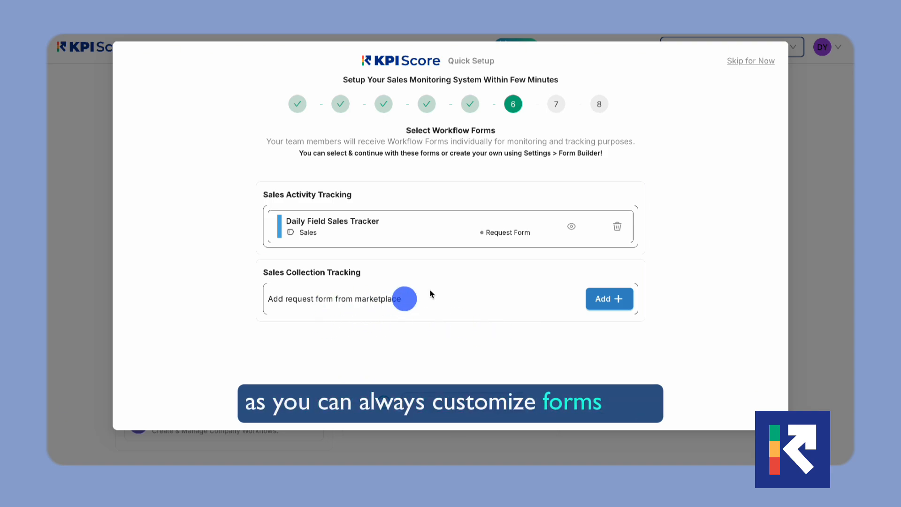
Step: Add the End-of-Day Sales Collection marketplace form for Sales Collection Tracking and continue to publishing the workflows
left_click(602, 300)
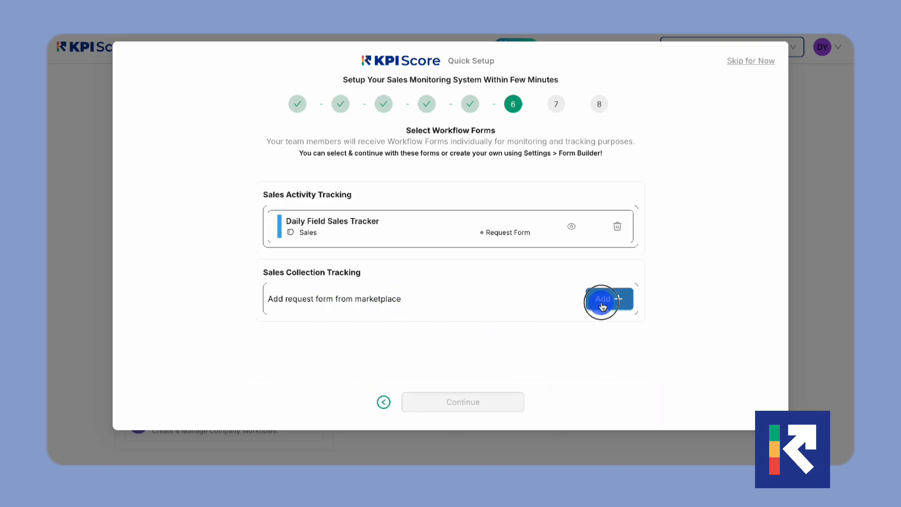
scroll(606, 310, "down", 1)
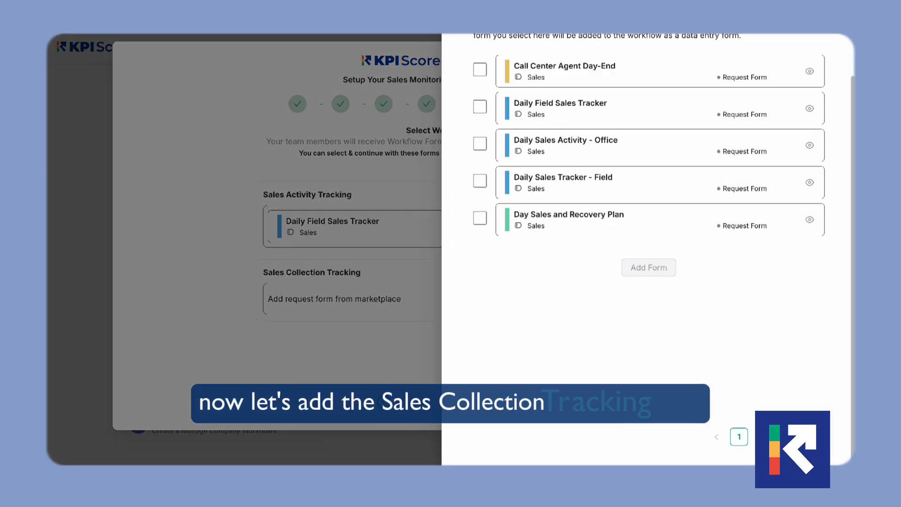
left_click(757, 437)
scroll(733, 374, "up", 1)
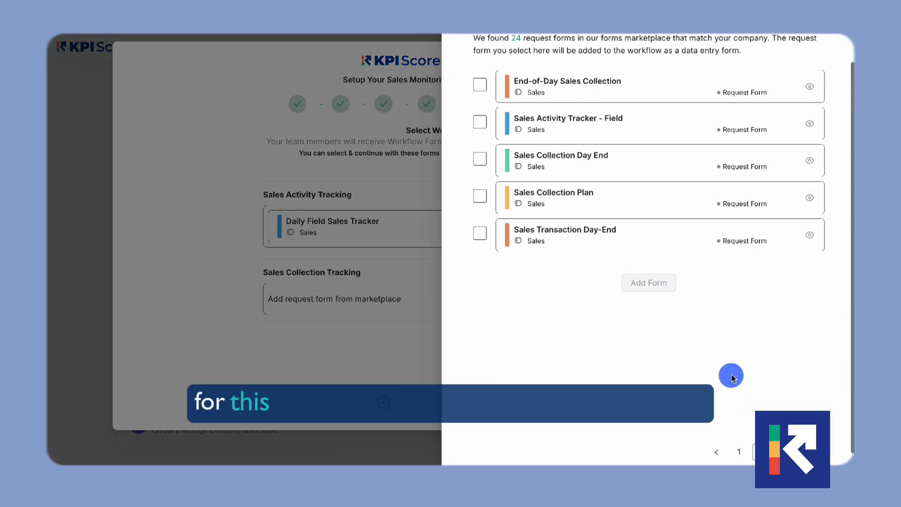
left_click(479, 85)
left_click(656, 285)
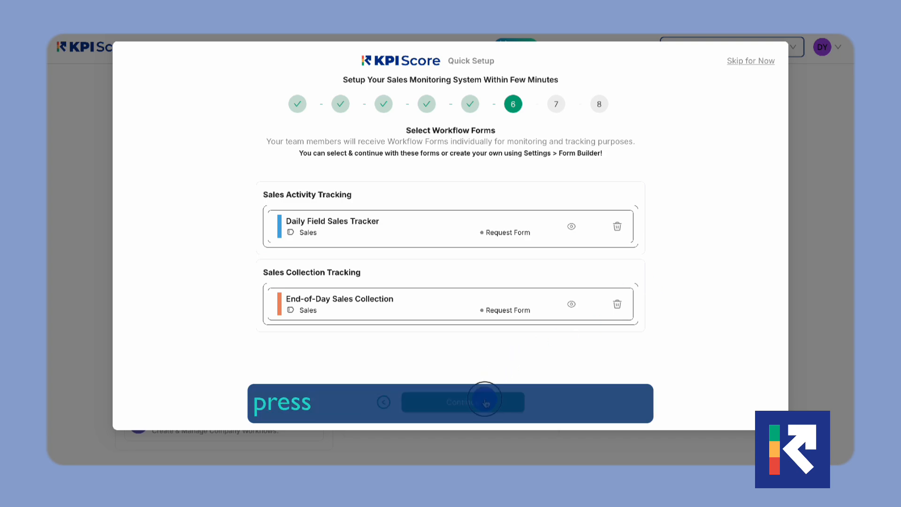
left_click(481, 401)
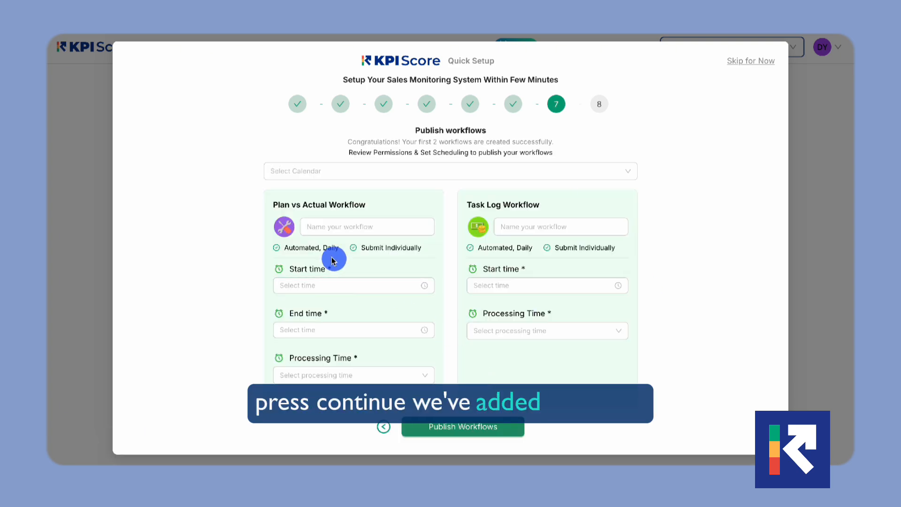
Step: Name the Plan vs Actual workflow Sales Tracking and schedule it from 7:00 AM to 6:00 PM with a 15 Min processing time
left_click(342, 226)
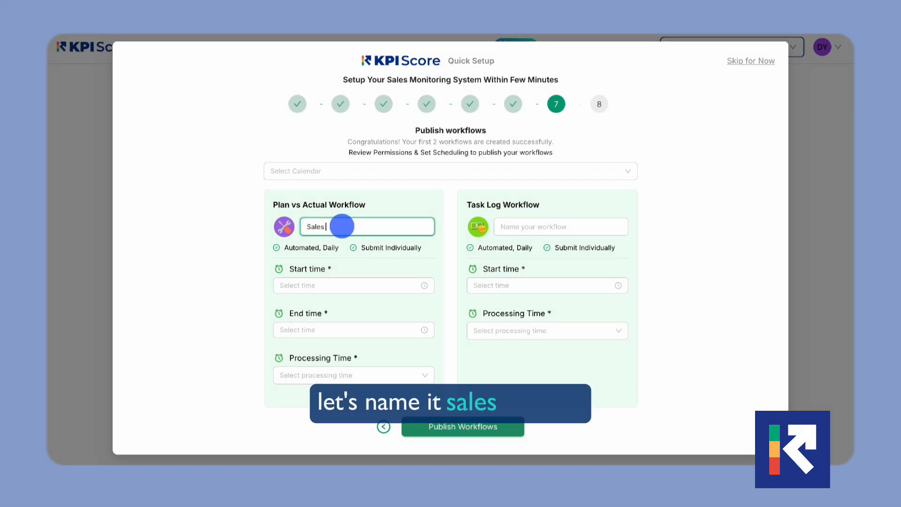
type("cking")
left_click(355, 284)
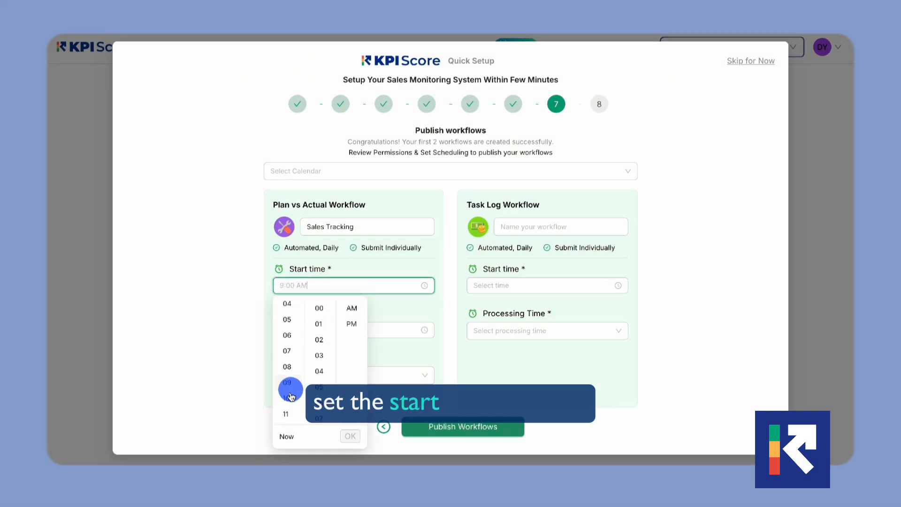
left_click(293, 350)
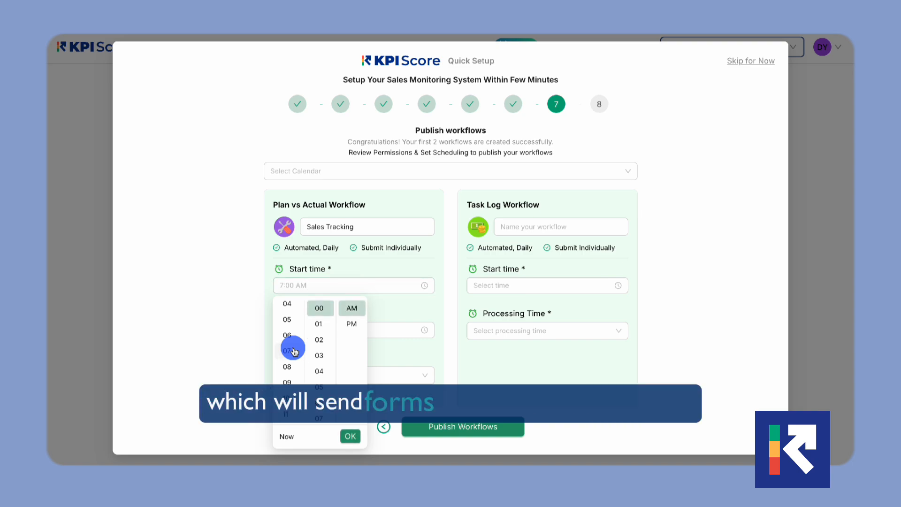
left_click(312, 328)
left_click(296, 269)
left_click(350, 195)
left_click(351, 308)
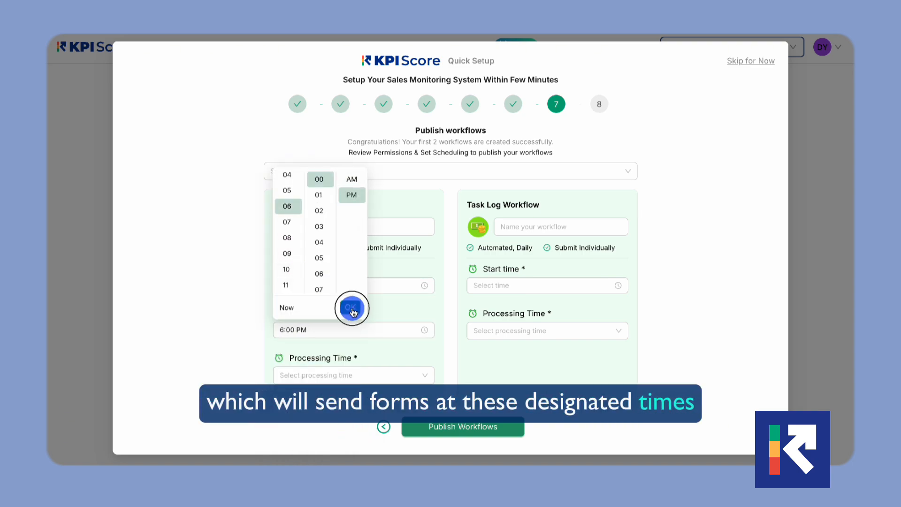
left_click(361, 374)
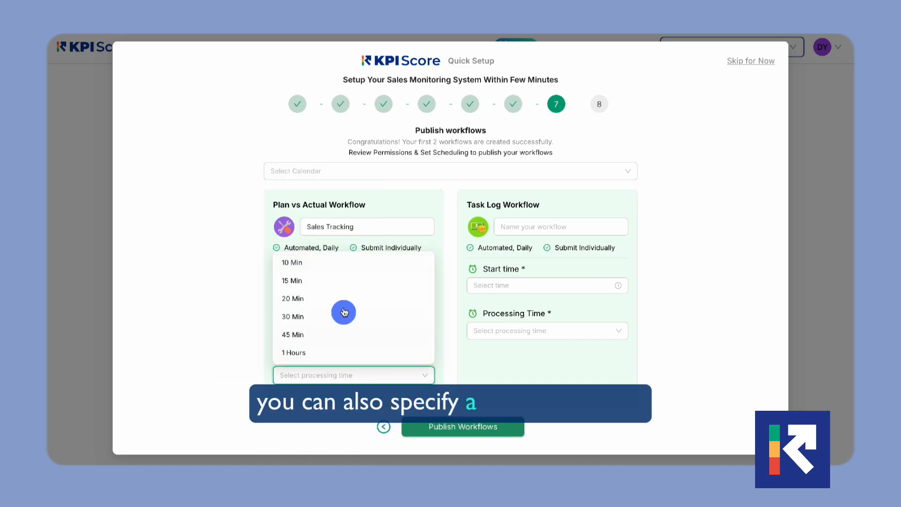
left_click(338, 281)
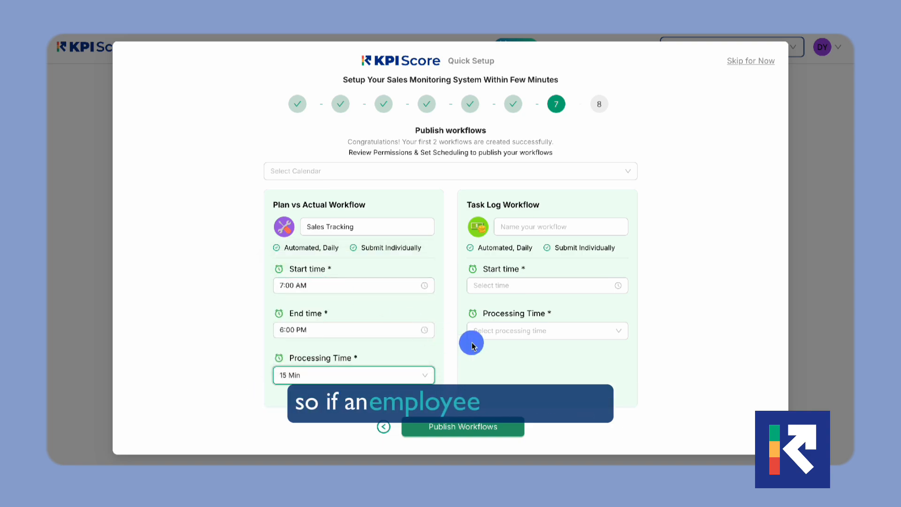
Step: Name the Task Log workflow Log and set its start time to 7:00 PM with a 10 Min processing time
left_click(518, 227)
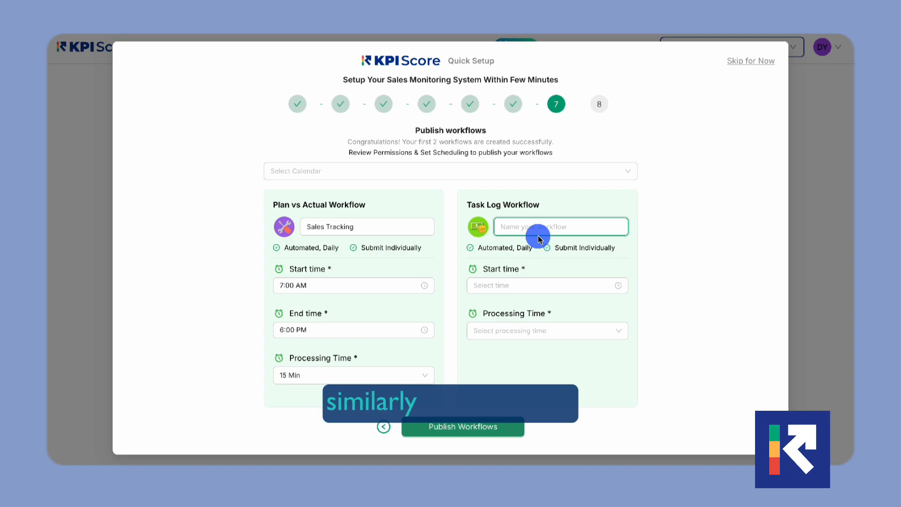
left_click(527, 283)
scroll(483, 366, "down", 2)
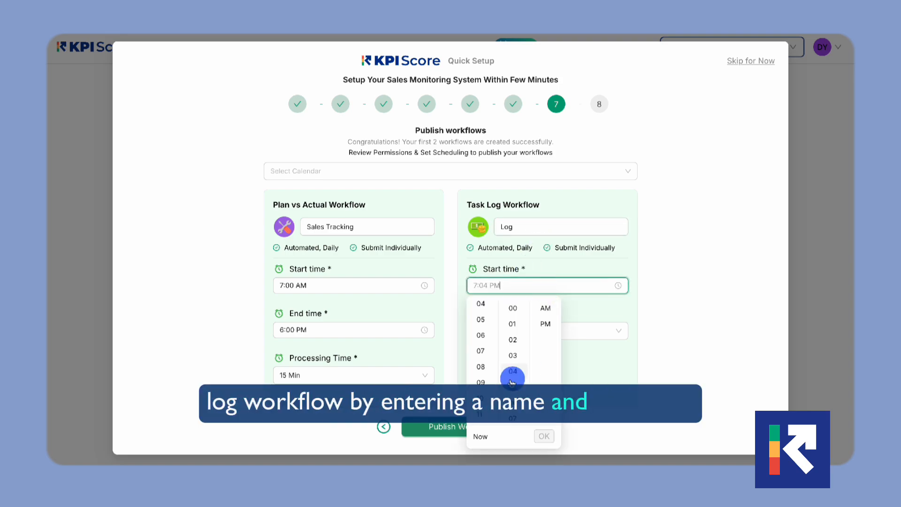
left_click(480, 358)
left_click(545, 324)
left_click(544, 436)
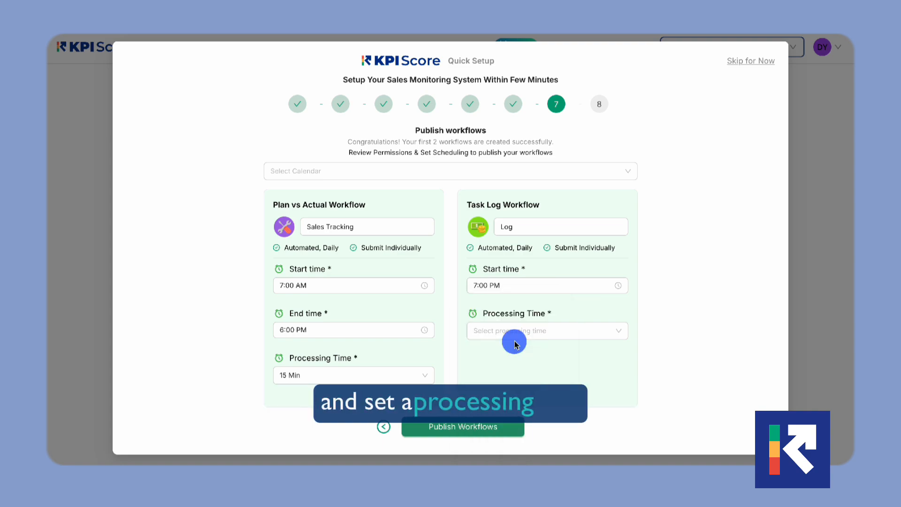
left_click(511, 333)
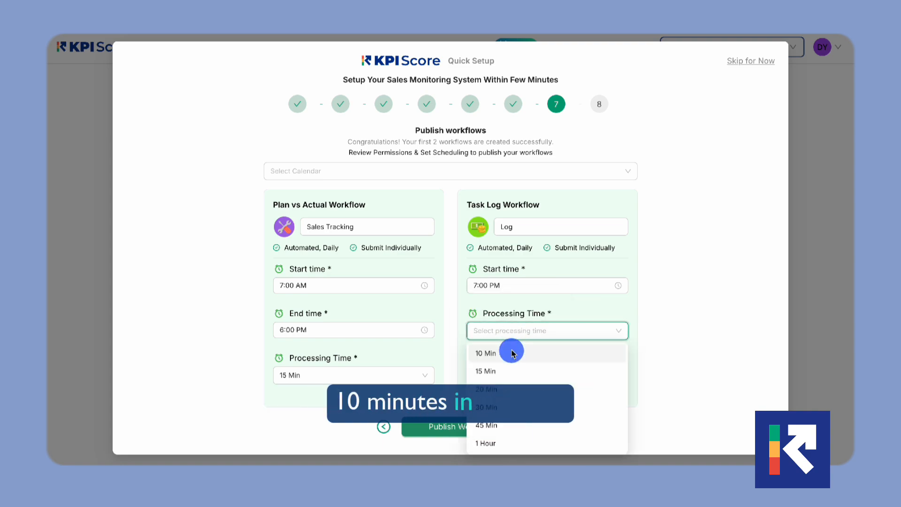
left_click(511, 353)
Step: Assign the existing Green Solution - Calendar to the workflows being published
left_click(432, 172)
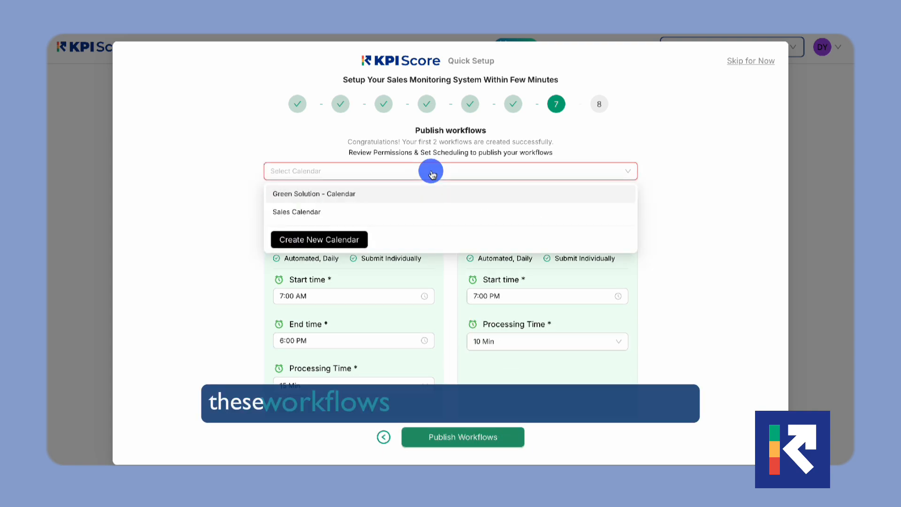
left_click(416, 196)
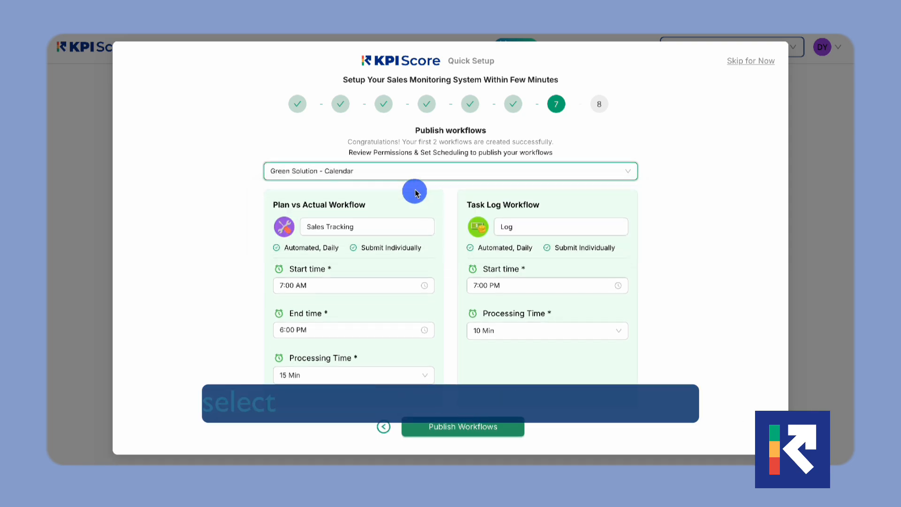
Step: Start a new calendar named Green Team with Monday to Friday as its working days
left_click(414, 168)
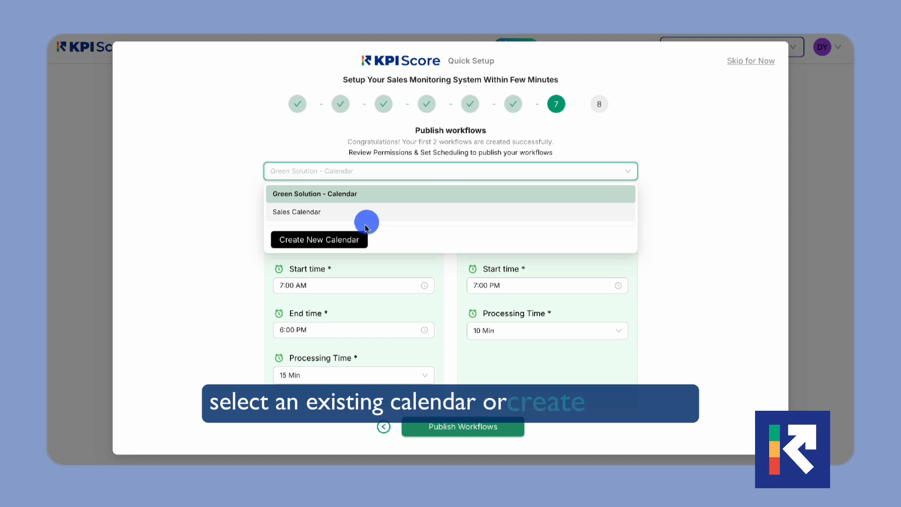
left_click(355, 241)
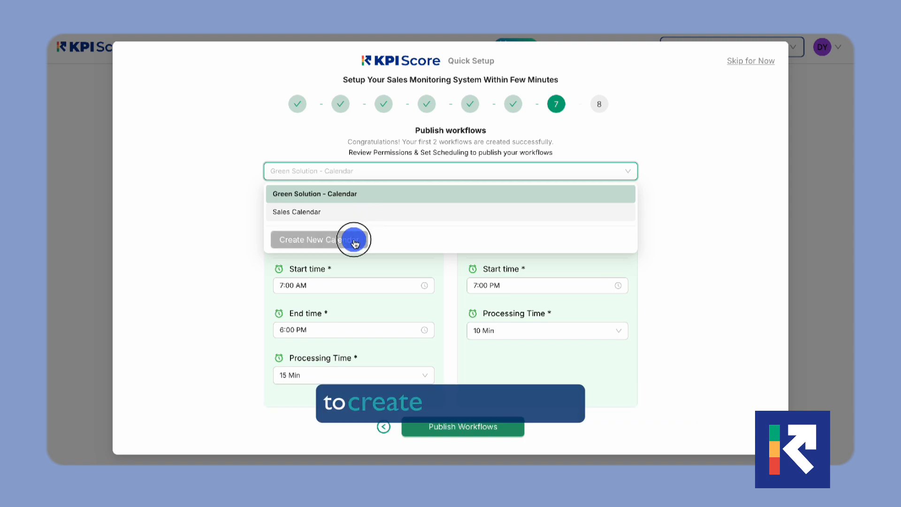
left_click(518, 90)
type("Super Team")
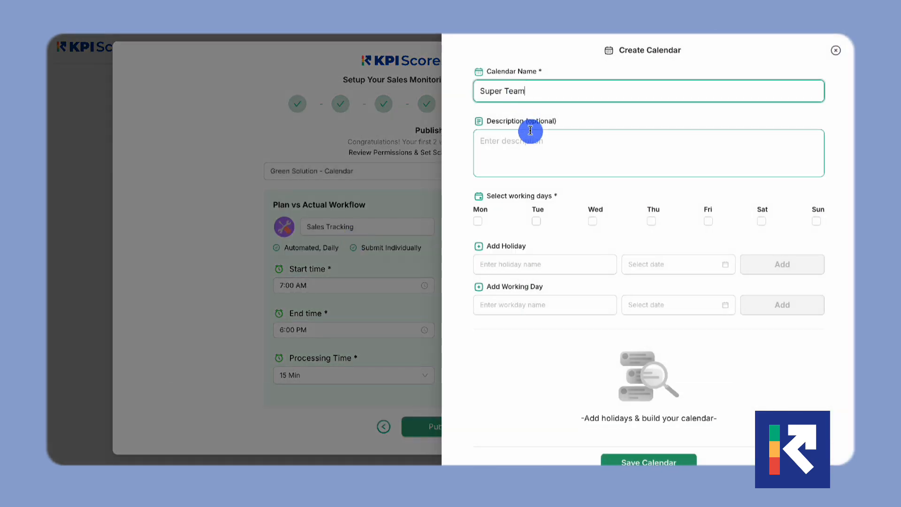
double_click(489, 90)
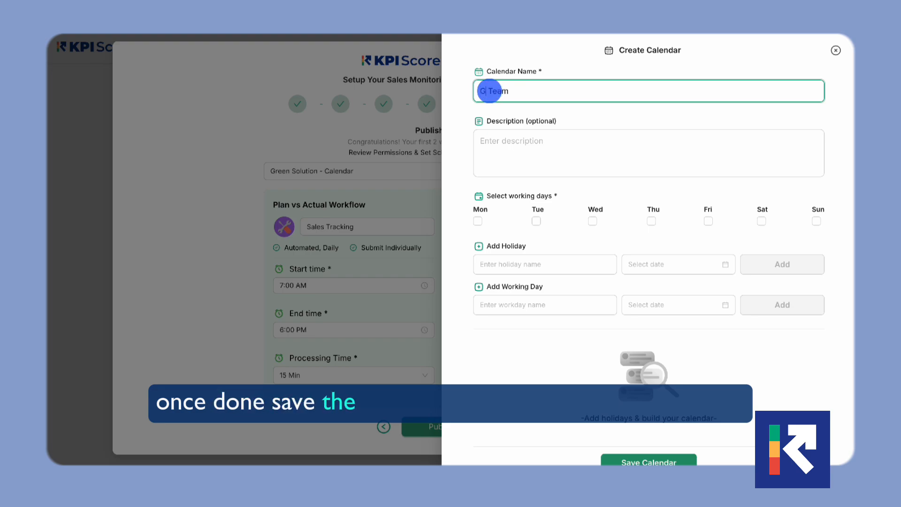
type("Green")
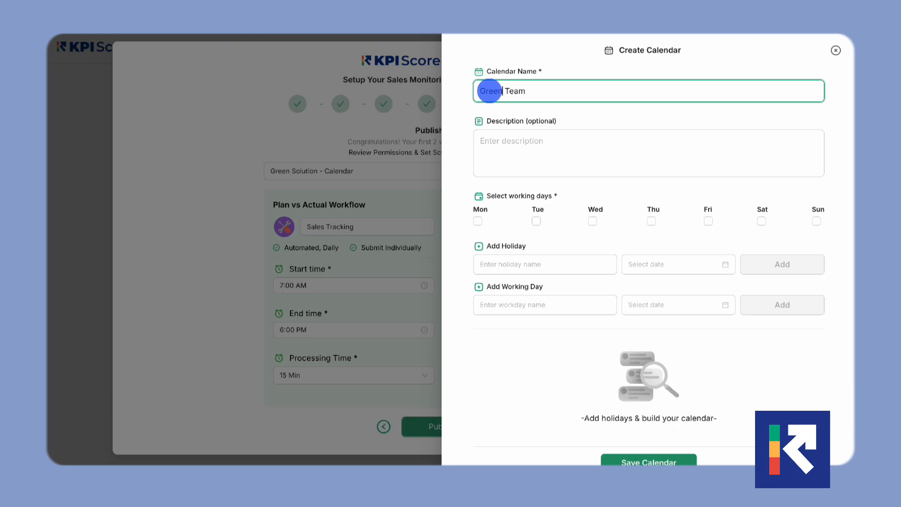
left_click(477, 220)
left_click(708, 221)
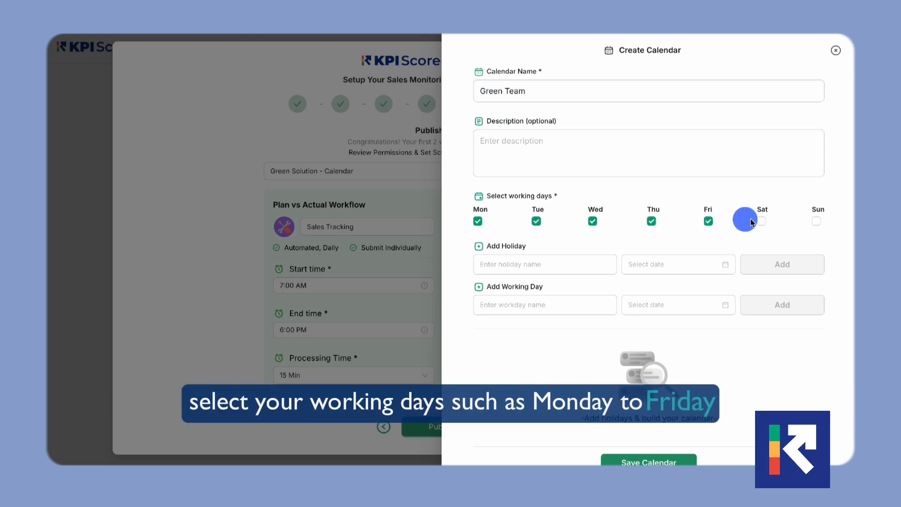
Step: Add a holiday named Holiday on 7 November 2024 to the new calendar
left_click(495, 265)
type("Holiday")
left_click(677, 264)
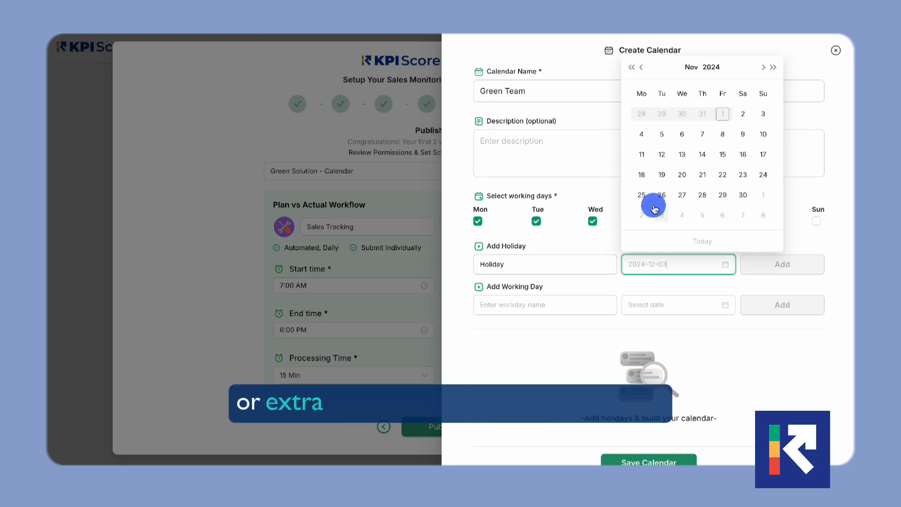
left_click(704, 133)
left_click(782, 264)
Step: Add an extra working day named Extra on 23 November 2024 and save the Green Team calendar
left_click(549, 306)
type("Extra")
left_click(641, 305)
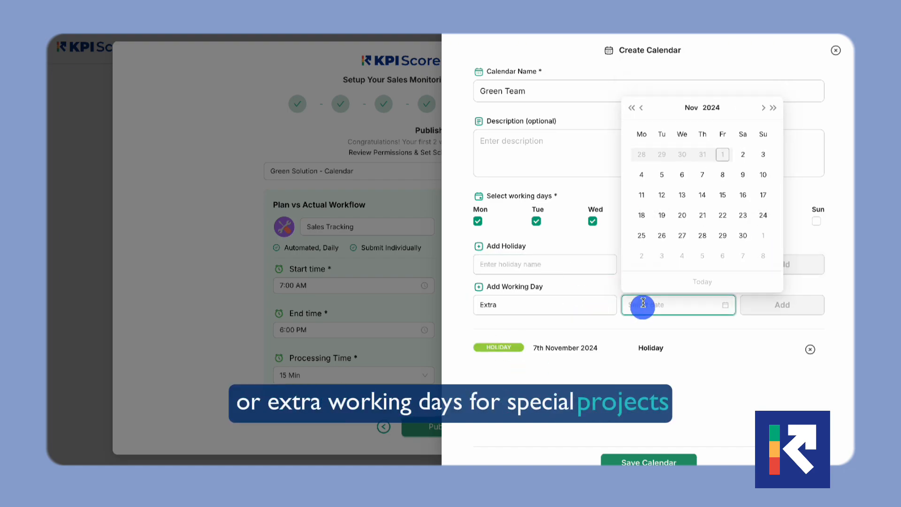
left_click(764, 213)
left_click(764, 305)
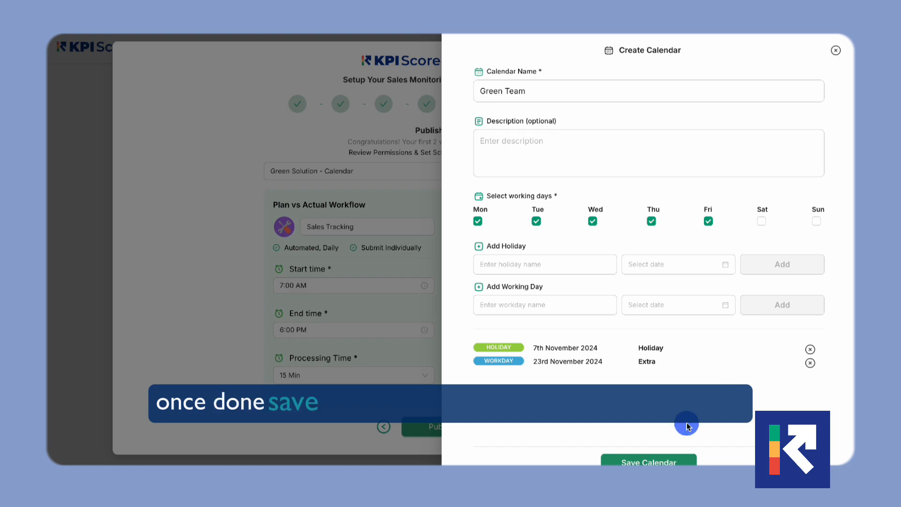
left_click(669, 461)
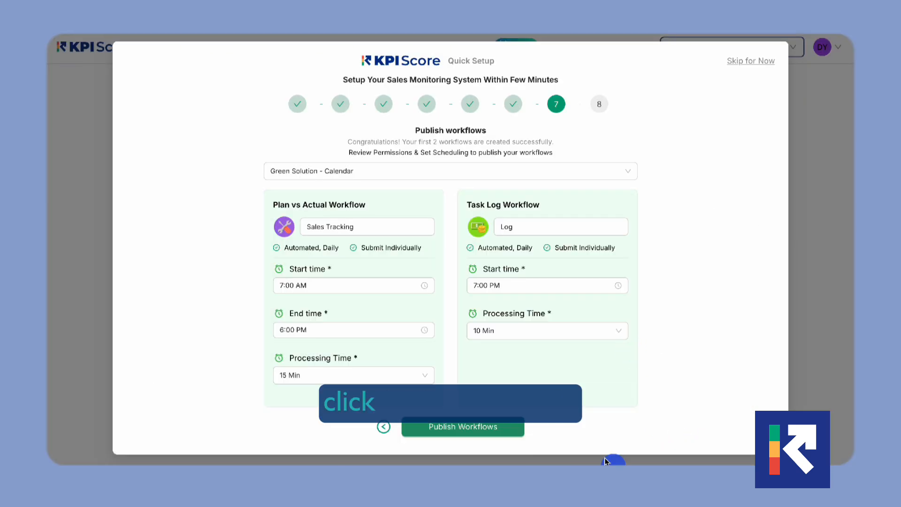
Step: Publish both workflows to complete the quick setup and go to the workflows page
left_click(472, 431)
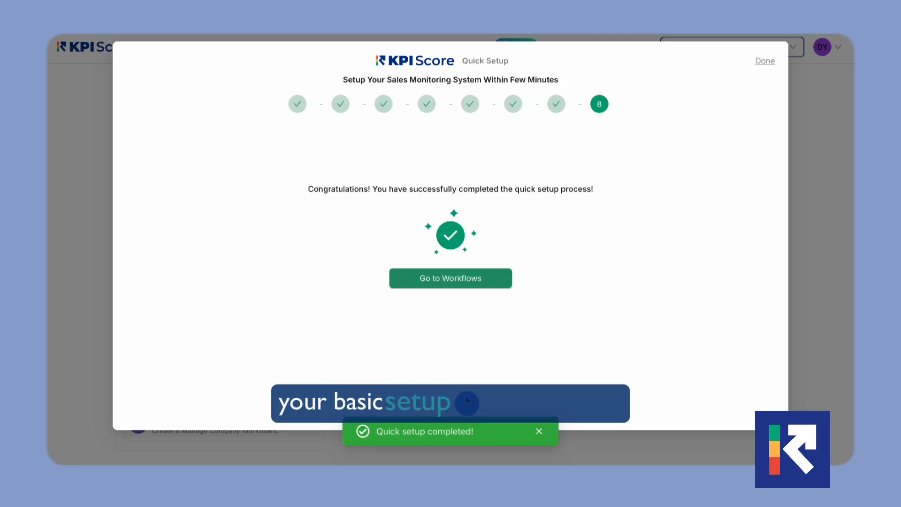
left_click(444, 276)
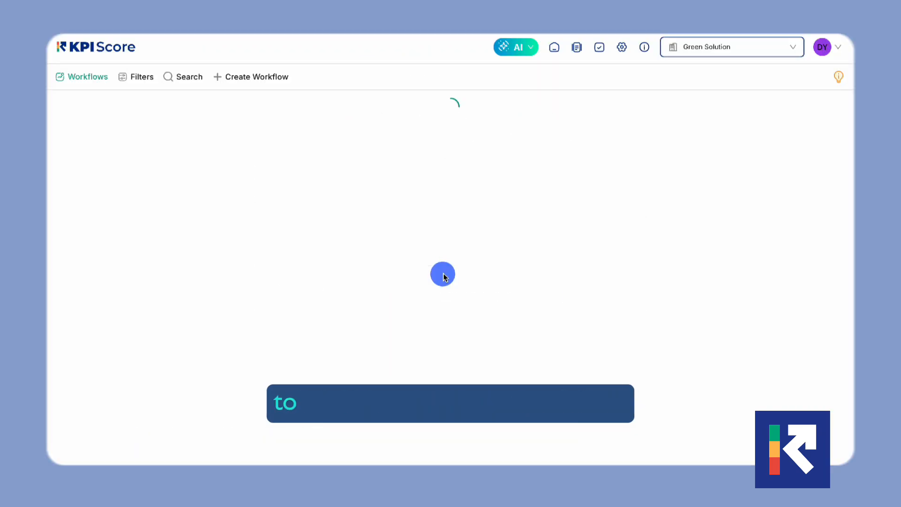